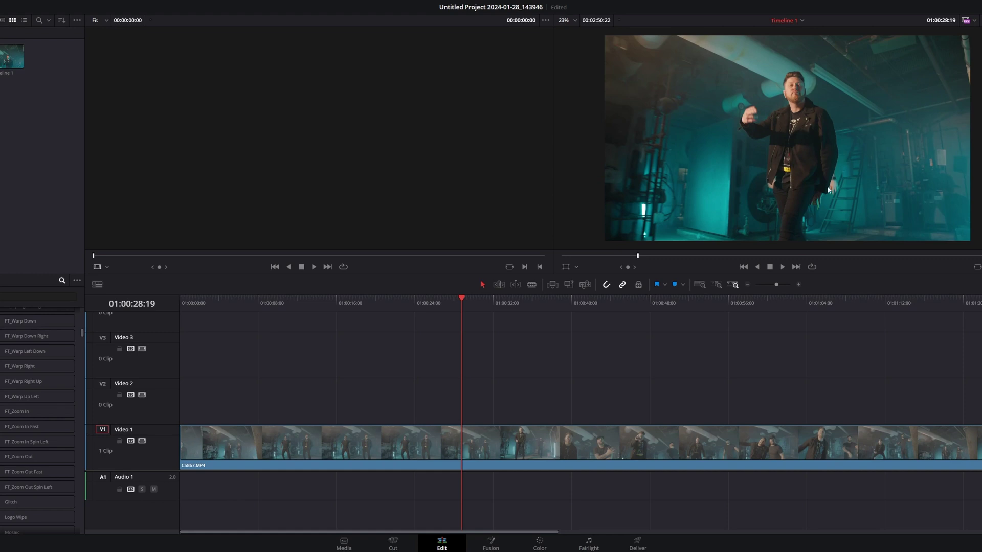
Apply 2.35 output blanking letterbox bars to the timeline and play the footage
{"action": "left_click", "coordinate": [521, 432]}
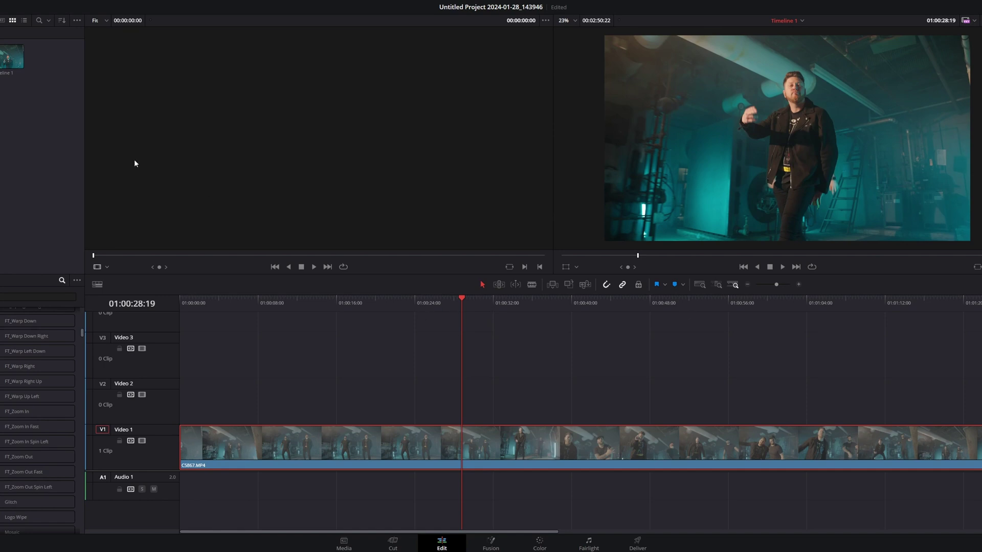
{"action": "left_click", "coordinate": [0, 2]}
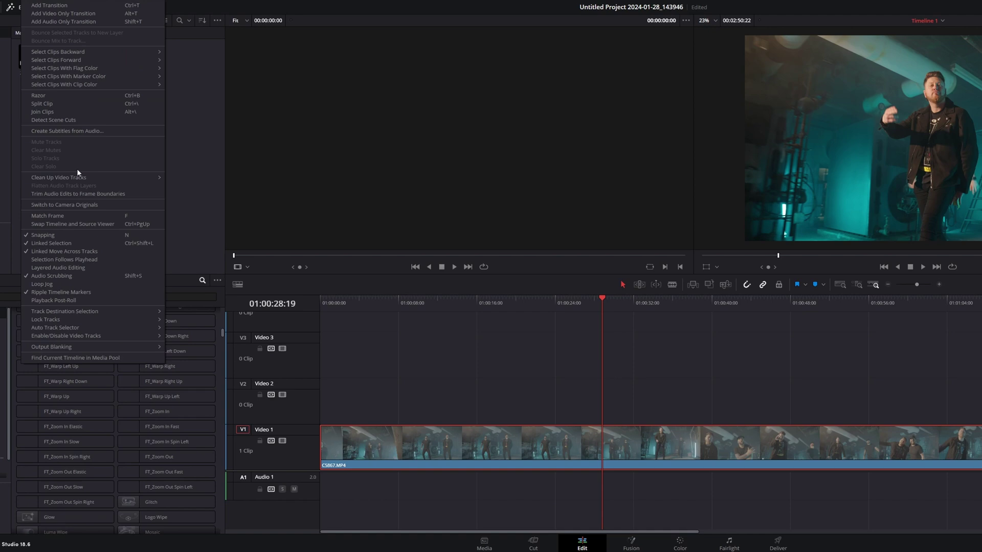
{"action": "mouse_move", "coordinate": [85, 351]}
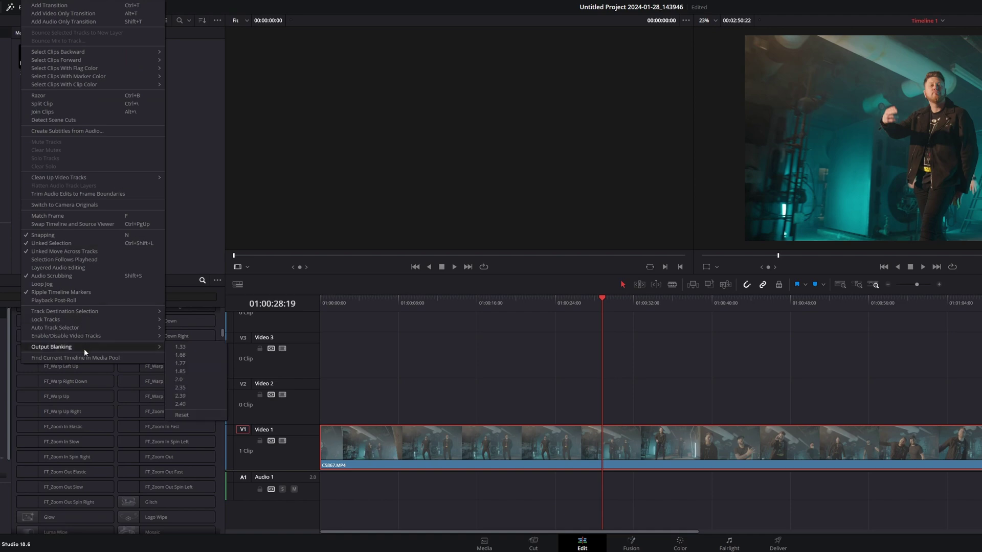
{"action": "left_click", "coordinate": [181, 387]}
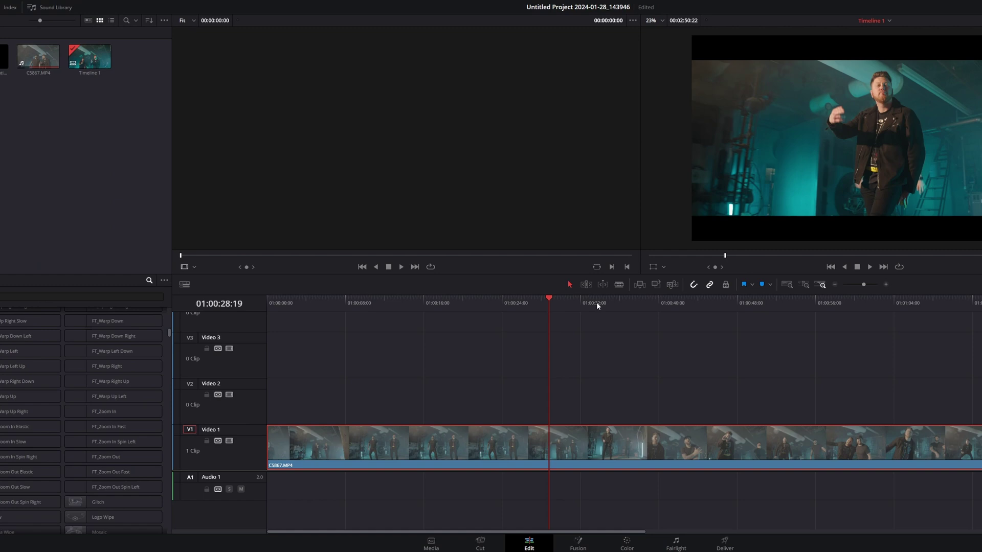
{"action": "left_click", "coordinate": [643, 303]}
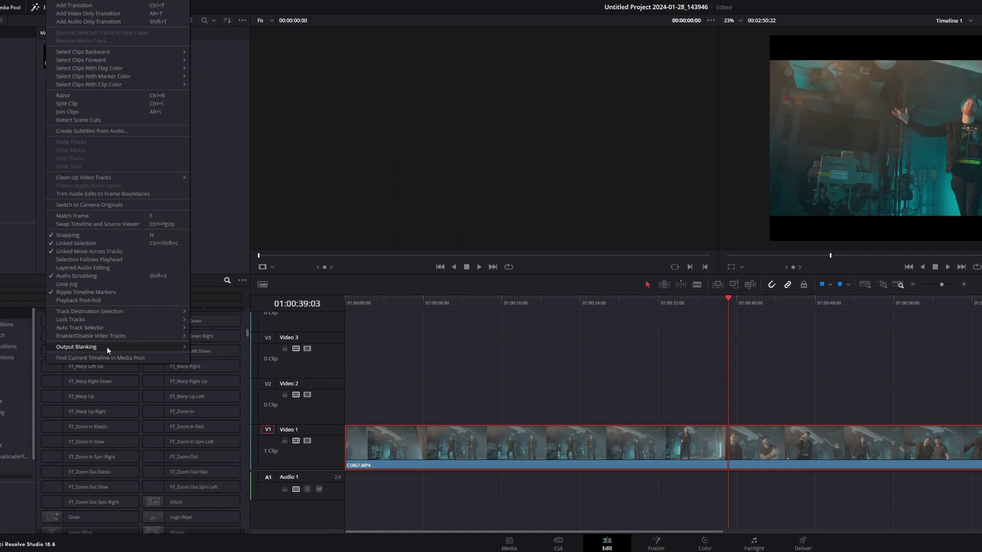
Change the output blanking to 2.0, then settle on 2.39
{"action": "mouse_move", "coordinate": [110, 347]}
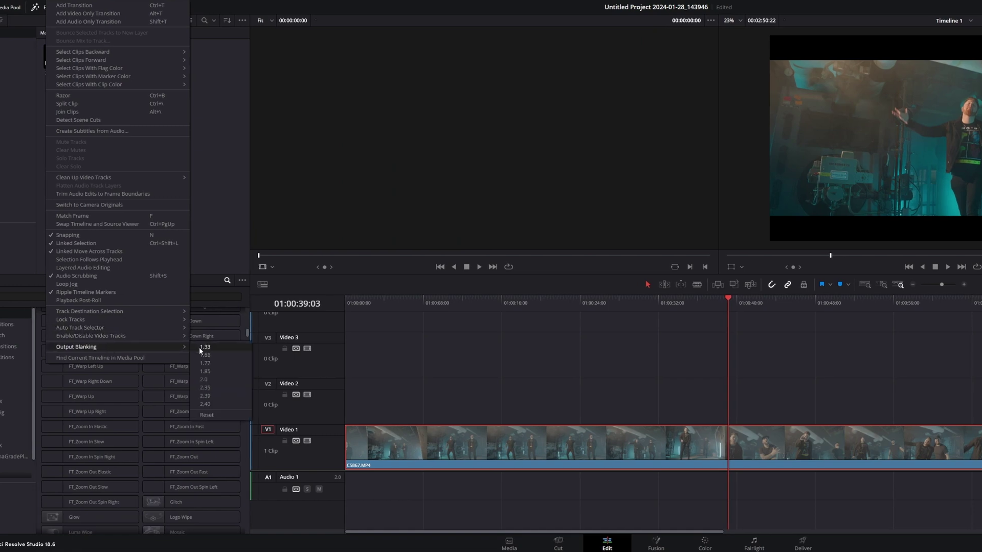
{"action": "left_click", "coordinate": [213, 380]}
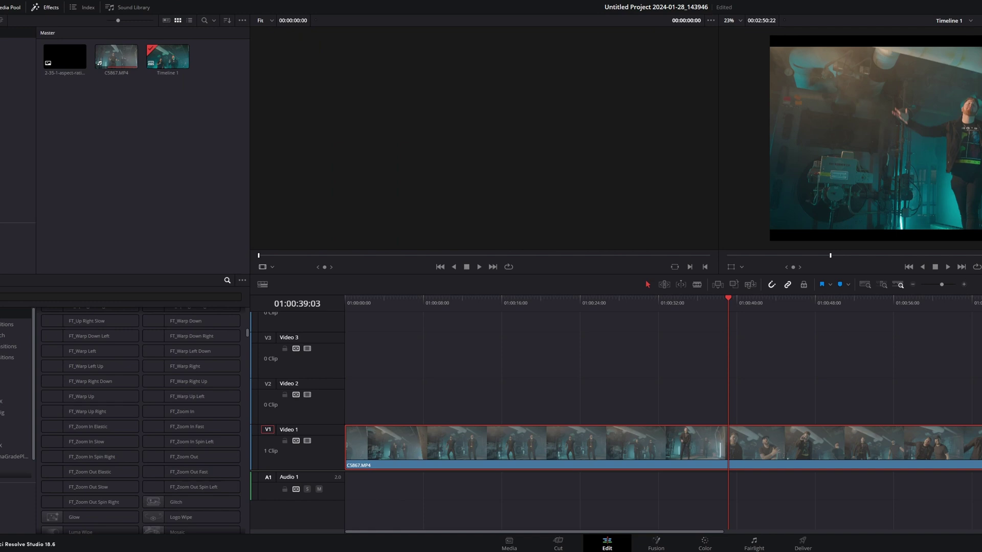
{"action": "left_click", "coordinate": [54, 1]}
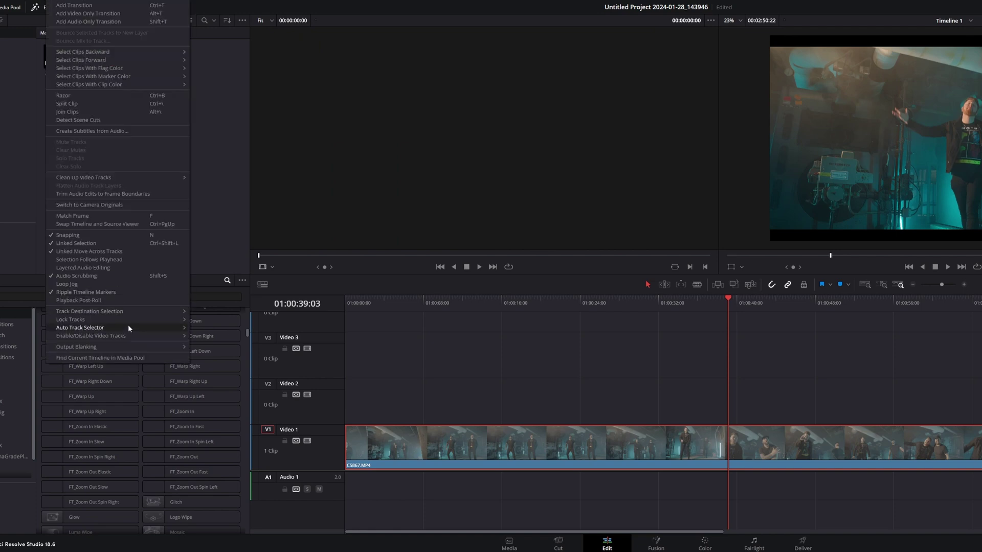
{"action": "mouse_move", "coordinate": [112, 348]}
{"action": "left_click", "coordinate": [218, 397]}
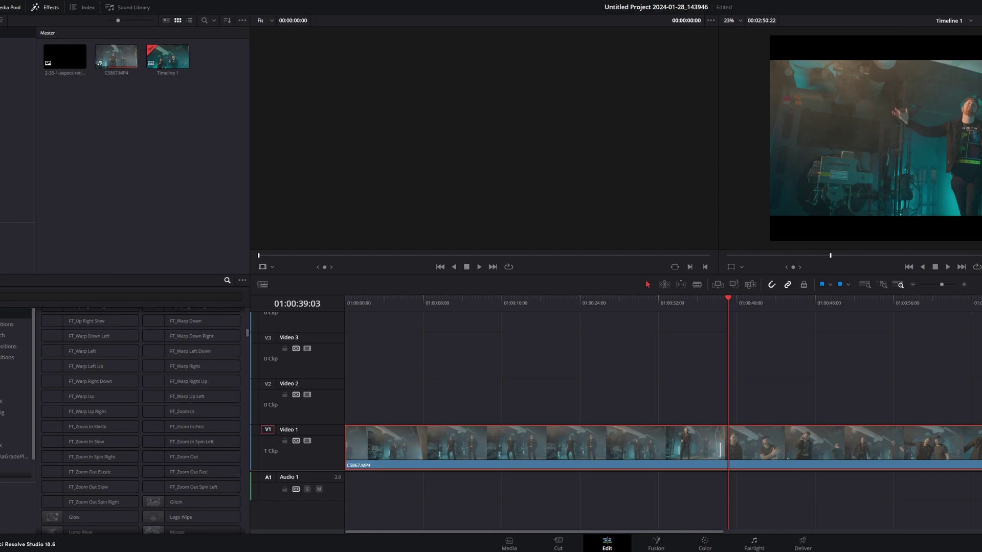
In Project Settings, set the timeline resolution to 1920 x 1080 HD and save
{"action": "key", "text": "shift+9"}
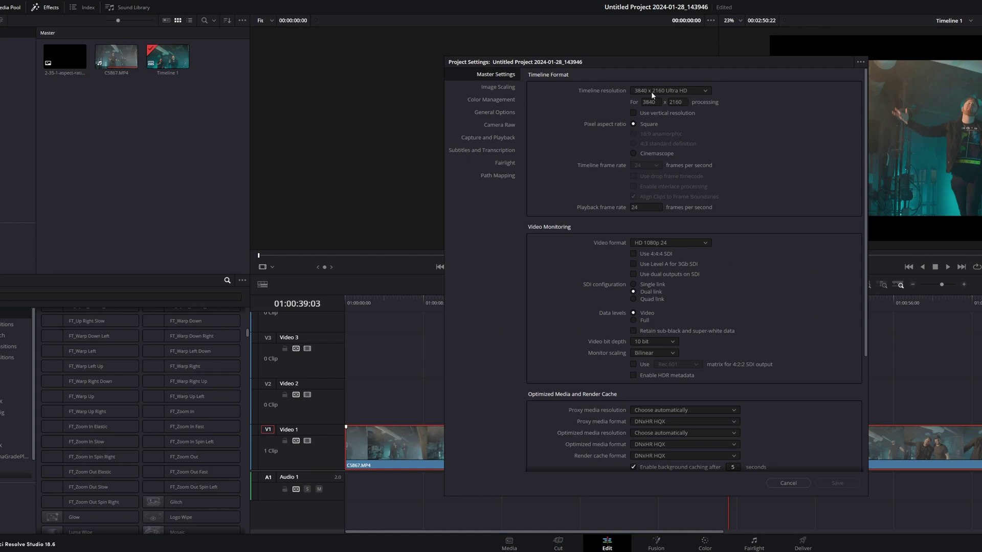
{"action": "left_click", "coordinate": [686, 90]}
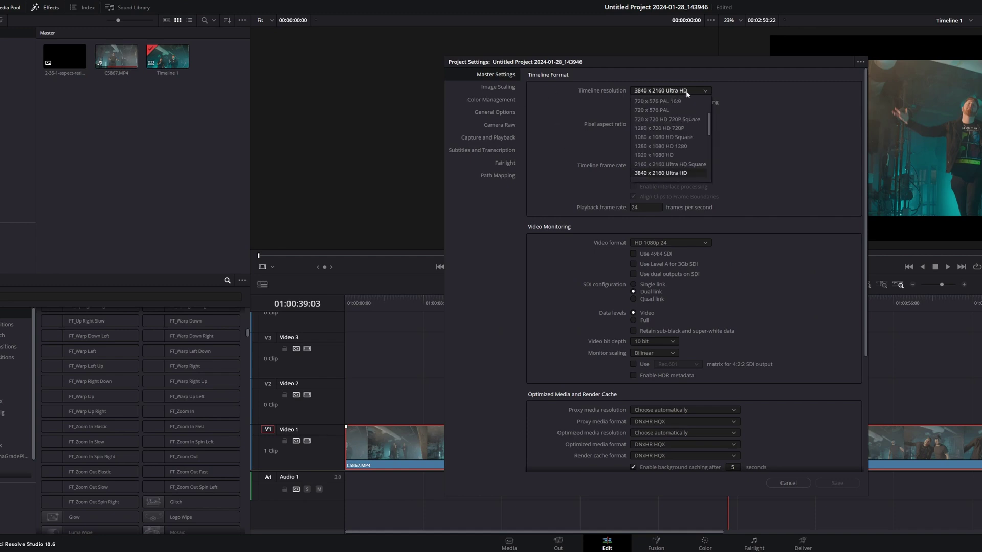
{"action": "left_click", "coordinate": [652, 155]}
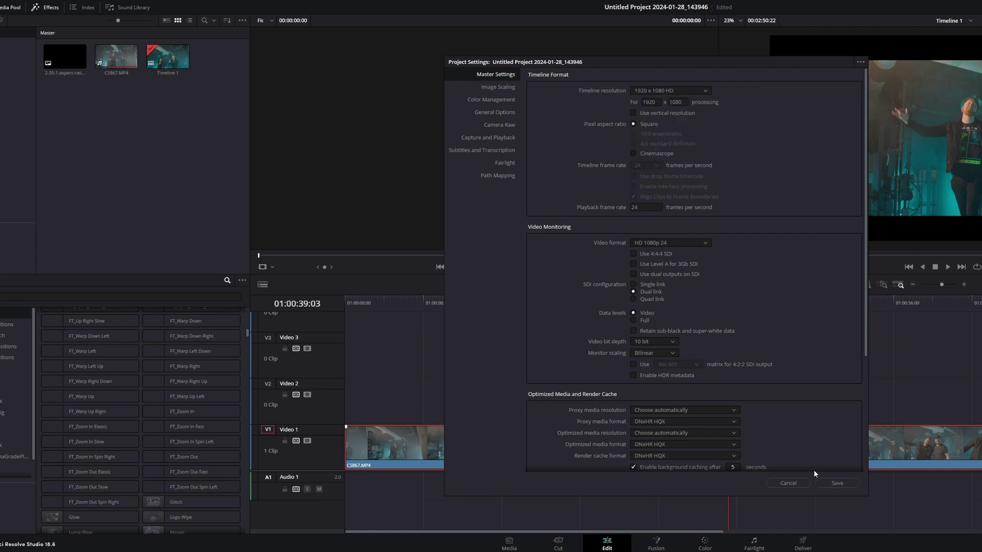
{"action": "left_click", "coordinate": [838, 482]}
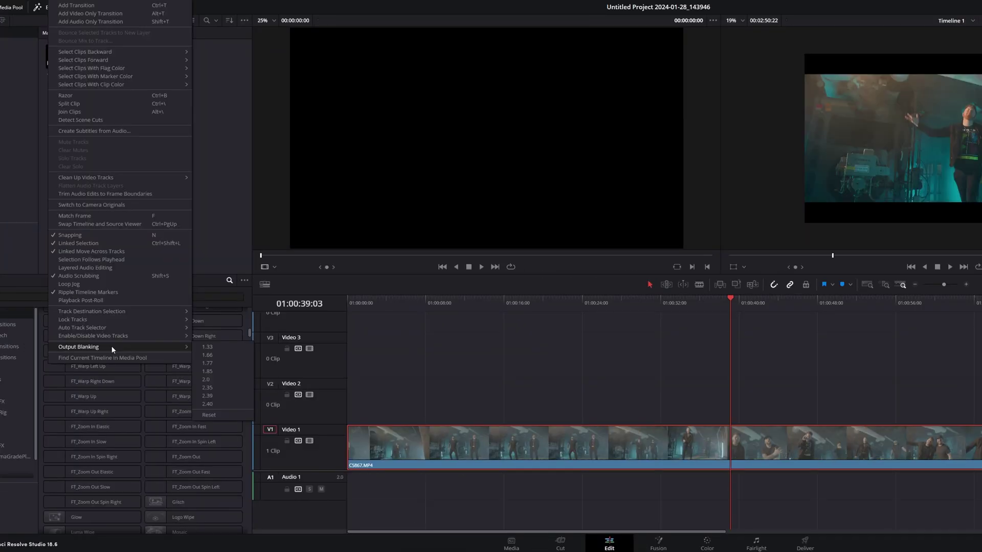
Reset output blanking, then drag an Adjustment Clip, found by searching 'adj', onto Video 3
{"action": "left_click", "coordinate": [209, 415]}
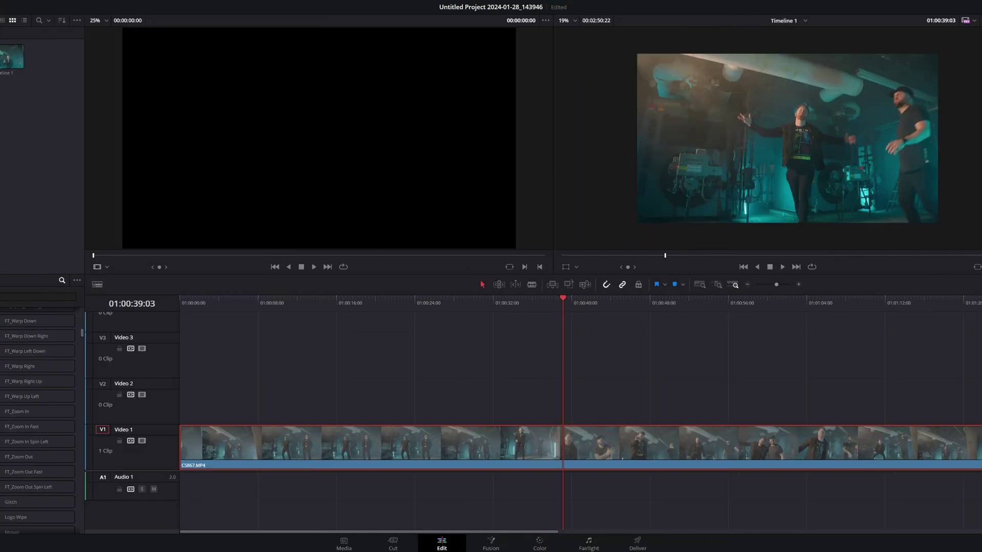
{"action": "left_click", "coordinate": [45, 298]}
{"action": "type", "text": "a"}
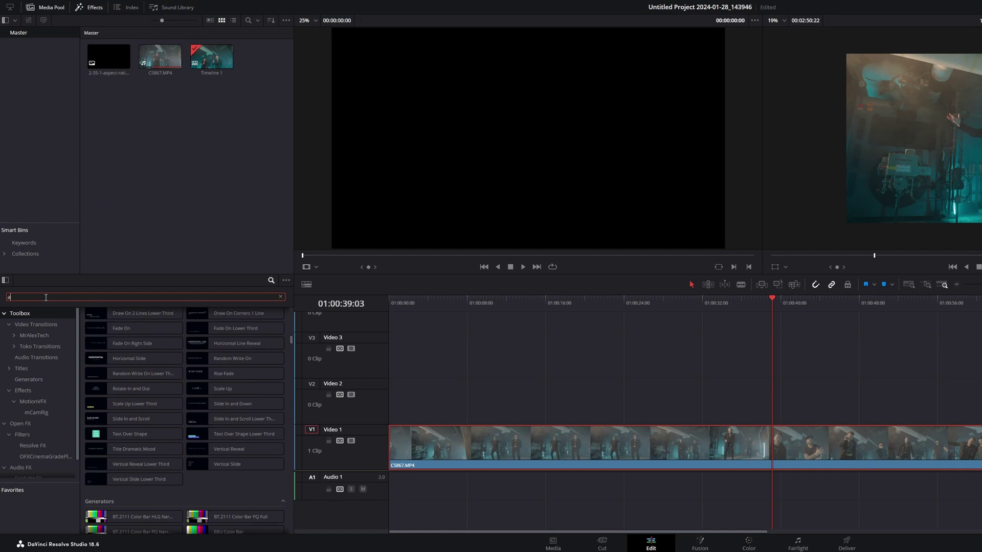
{"action": "type", "text": "dj"}
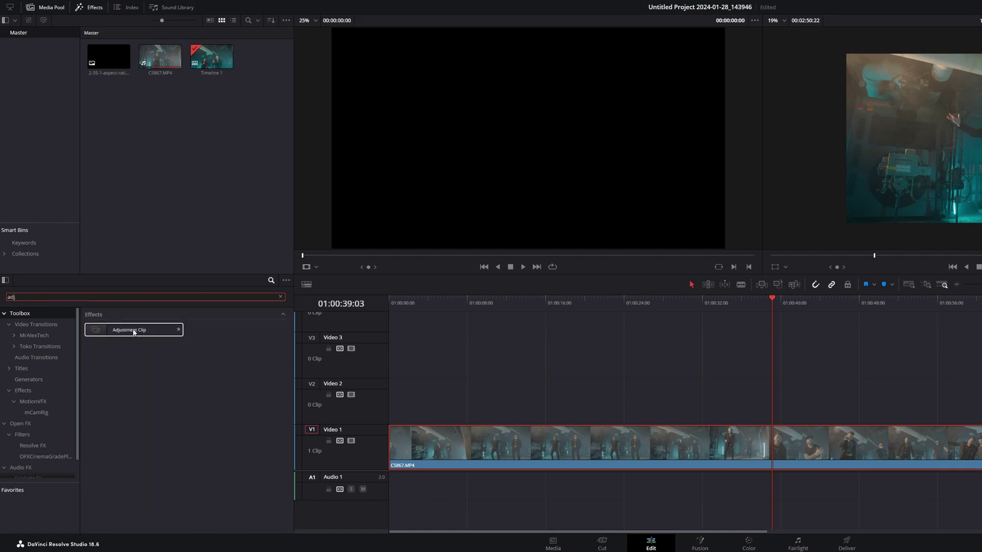
{"action": "left_click_drag", "start_coordinate": [132, 329], "coordinate": [760, 357]}
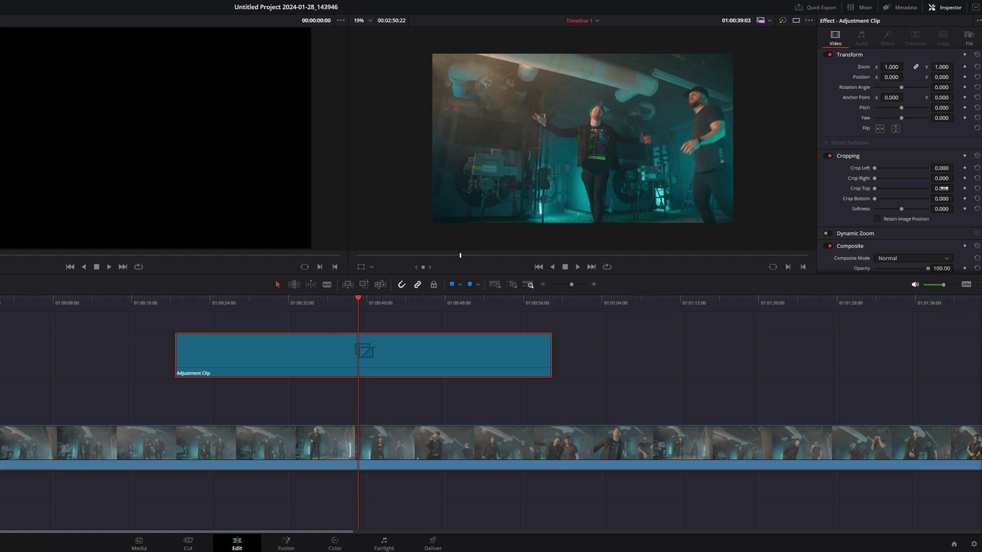
Set the Adjustment Clip's Crop Top and Crop Bottom to 266
{"action": "left_click", "coordinate": [943, 188]}
{"action": "type", "text": "266"}
{"action": "key", "text": "Return"}
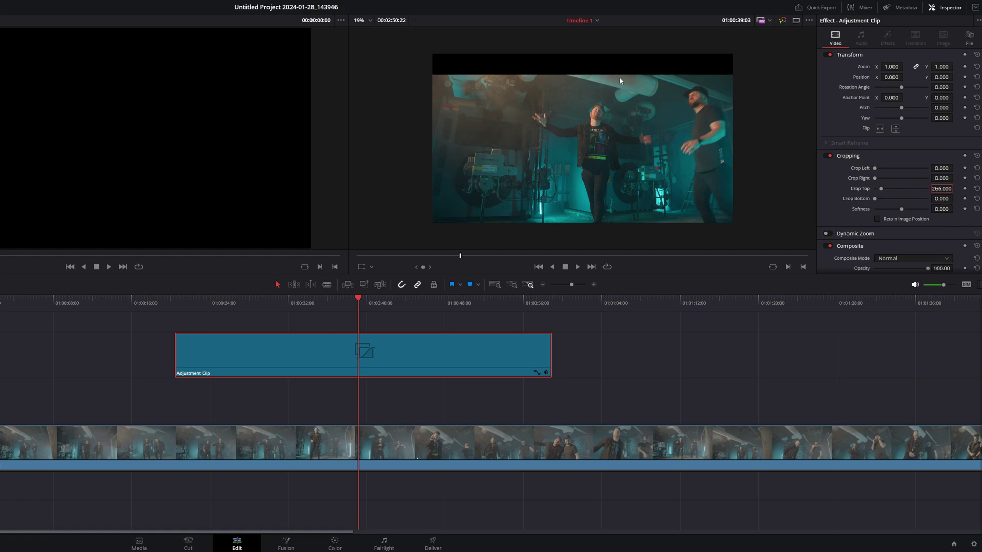
{"action": "key", "text": "Tab"}
{"action": "type", "text": "266"}
{"action": "key", "text": "Return"}
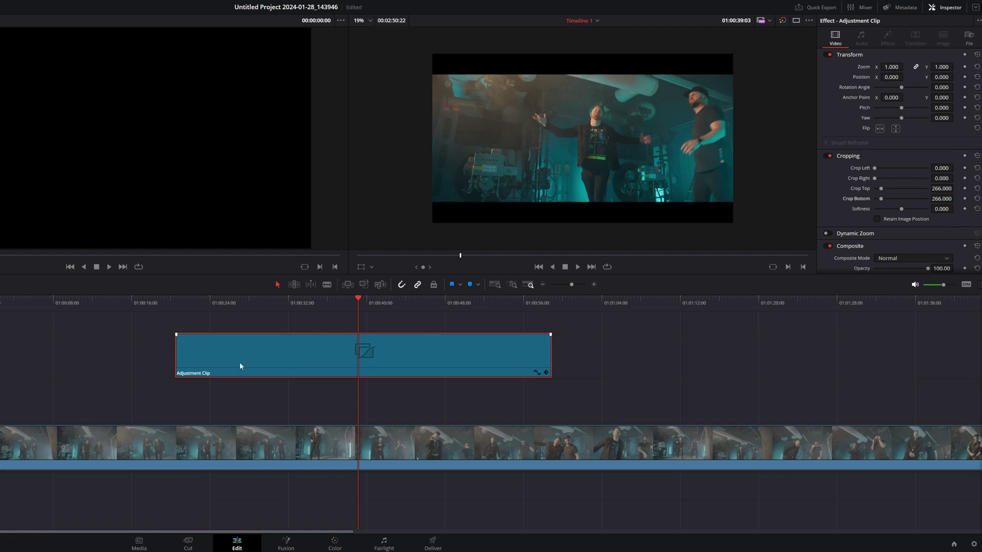
Preview the crop bars from about 01:00:43 and slide the adjustment clip about 8 seconds earlier
{"action": "left_click", "coordinate": [413, 302]}
{"action": "key", "text": "space"}
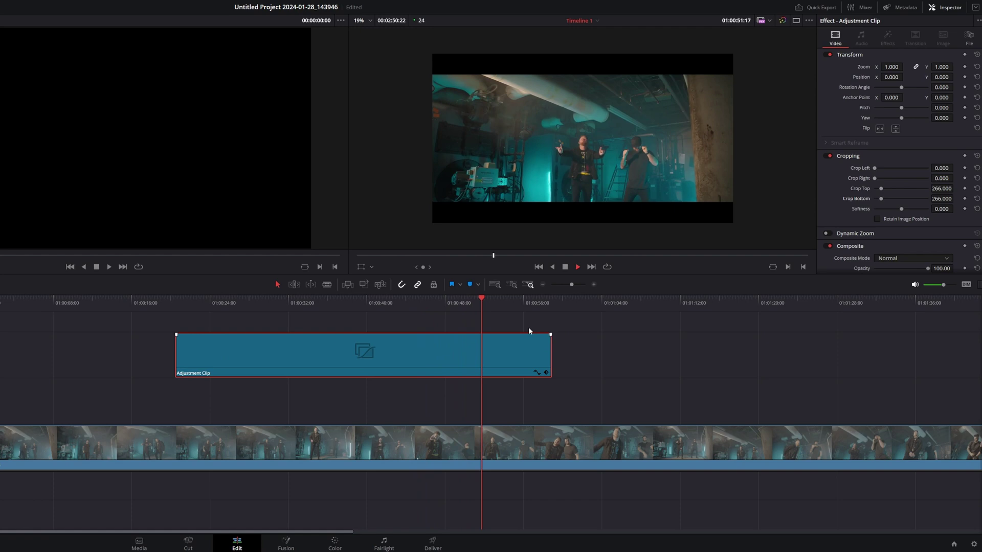
{"action": "mouse_move", "coordinate": [523, 355]}
{"action": "left_mouse_down"}
{"action": "mouse_move", "coordinate": [388, 360]}
{"action": "mouse_move", "coordinate": [516, 353]}
{"action": "left_mouse_up"}
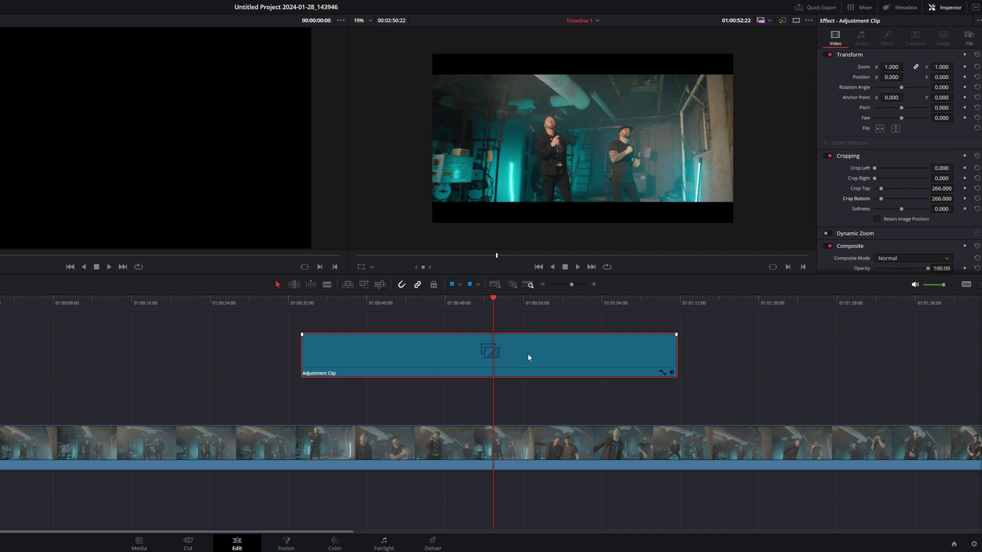
At the adjustment clip's start, set Crop Top and Crop Bottom to 0 and keyframe both
{"action": "left_click_drag", "start_coordinate": [301, 306], "coordinate": [302, 302]}
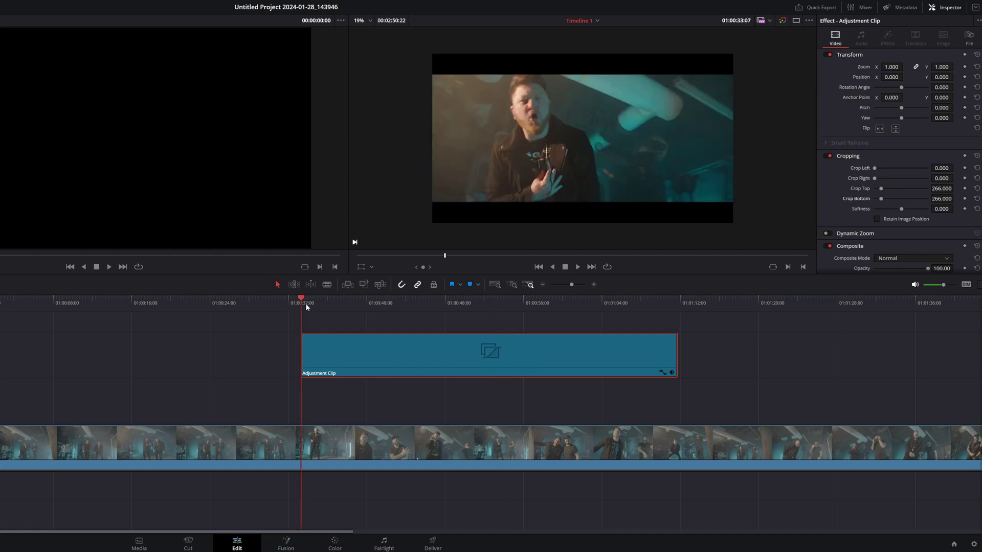
{"action": "left_click", "coordinate": [941, 189]}
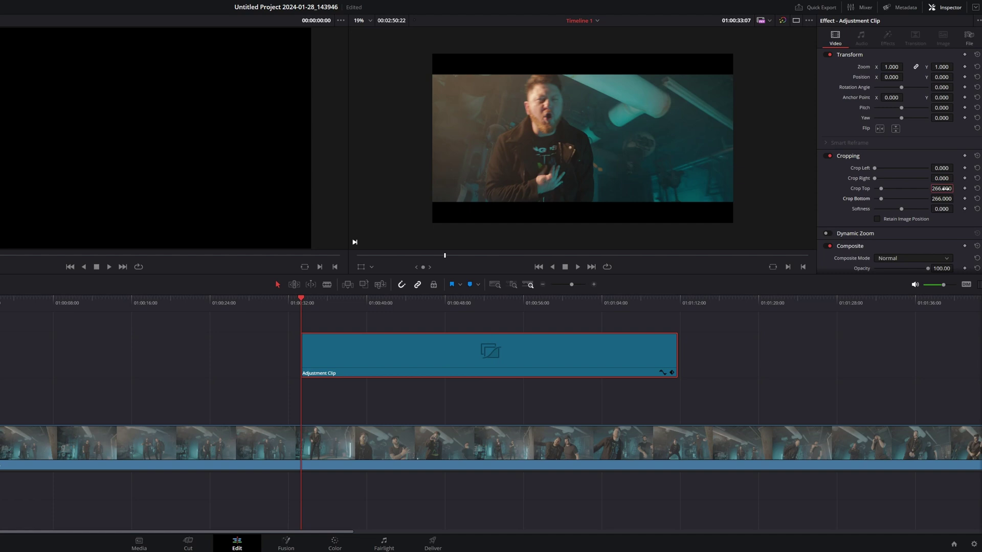
{"action": "type", "text": "0"}
{"action": "left_click", "coordinate": [943, 199]}
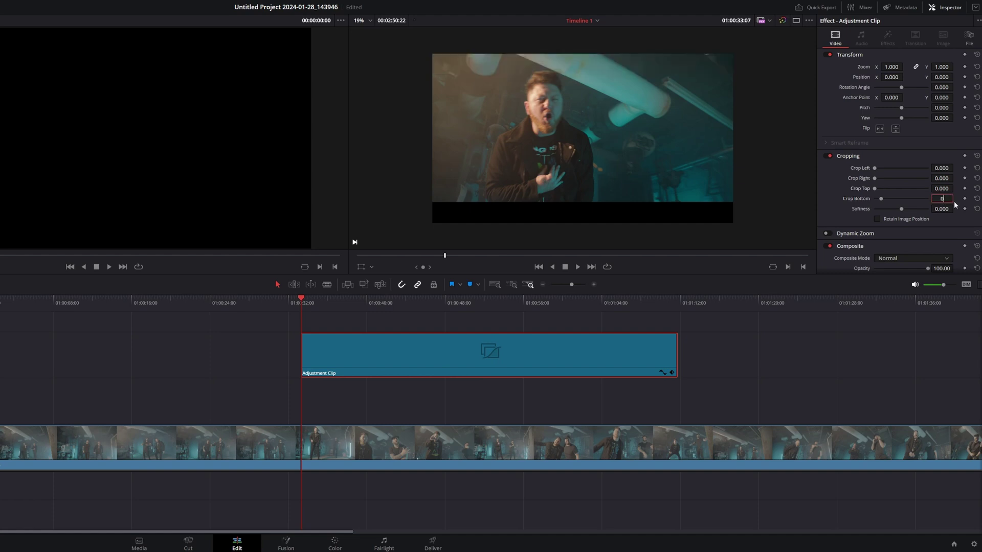
{"action": "type", "text": "0"}
{"action": "key", "text": "Return"}
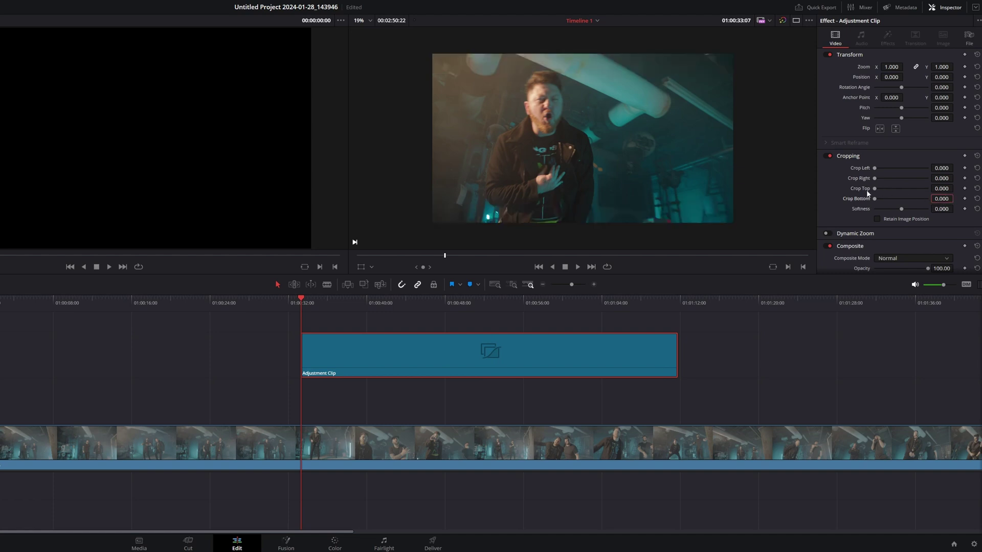
{"action": "left_click", "coordinate": [964, 188]}
{"action": "left_click", "coordinate": [965, 198]}
At 01:00:37:04 set Crop Top to 266, then play back the animating bars
{"action": "left_click_drag", "start_coordinate": [304, 301], "coordinate": [339, 298]}
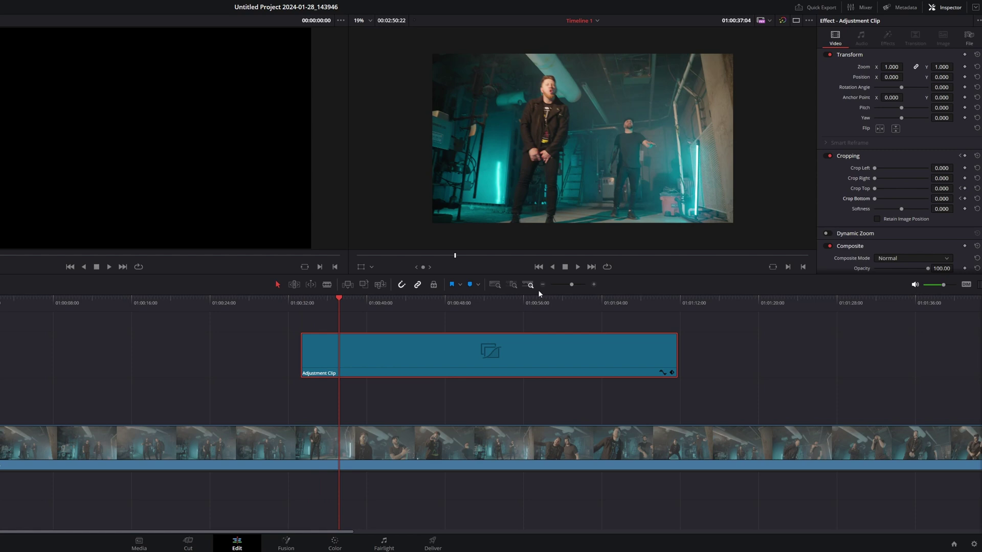
{"action": "left_click", "coordinate": [933, 189]}
{"action": "type", "text": "266"}
{"action": "key", "text": "Return"}
{"action": "key", "text": "slash"}
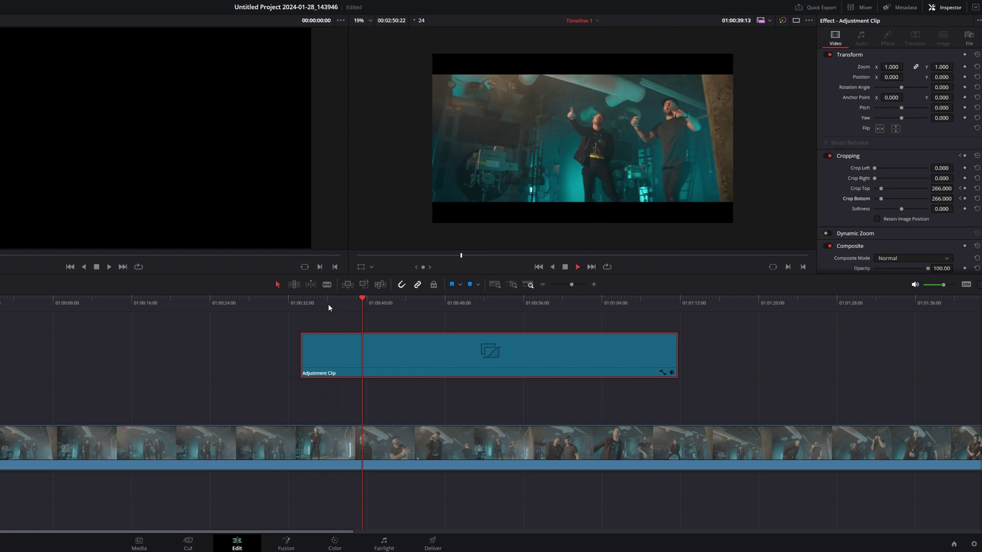
{"action": "key", "text": "space"}
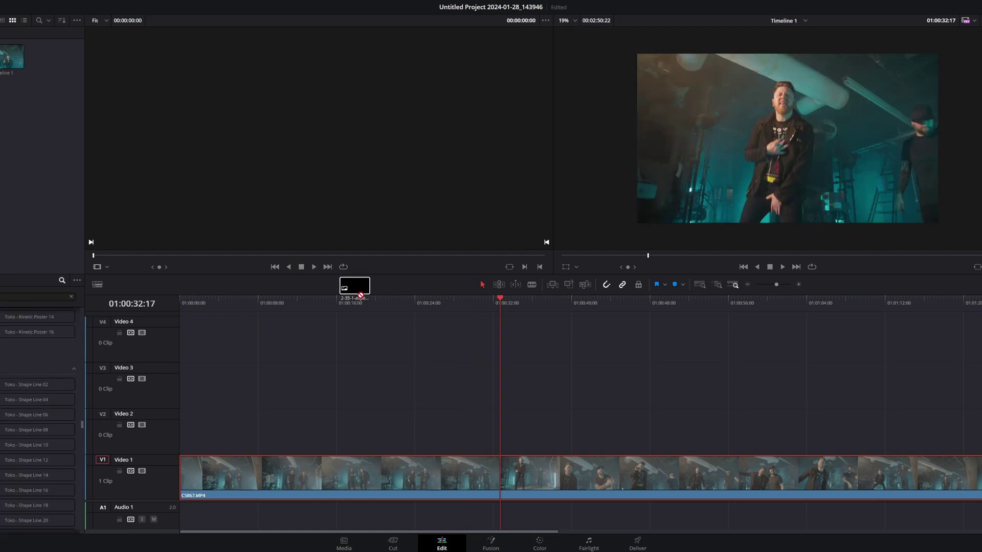
Drag the 2-35-1 black bar PNG onto Video 3 and trim it from timeline start across the footage
{"action": "left_click_drag", "start_coordinate": [353, 289], "coordinate": [433, 380]}
{"action": "left_click_drag", "start_coordinate": [538, 380], "coordinate": [620, 389]}
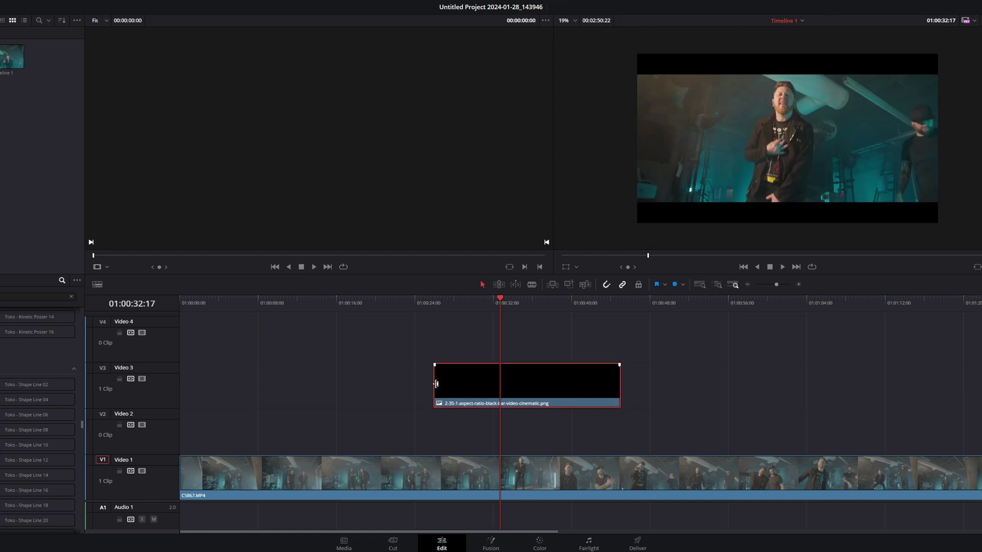
{"action": "left_click_drag", "start_coordinate": [435, 384], "coordinate": [180, 390]}
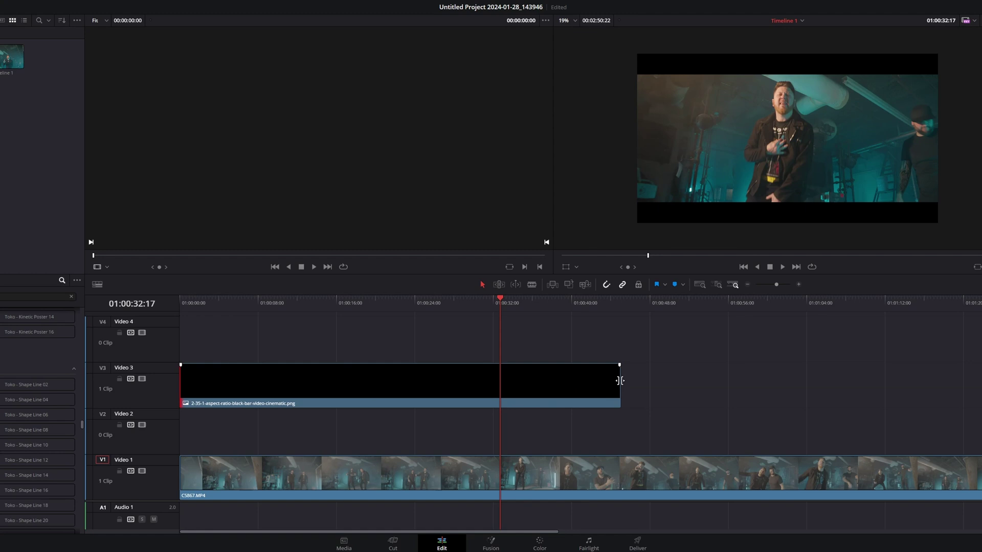
{"action": "left_click_drag", "start_coordinate": [620, 384], "coordinate": [979, 389]}
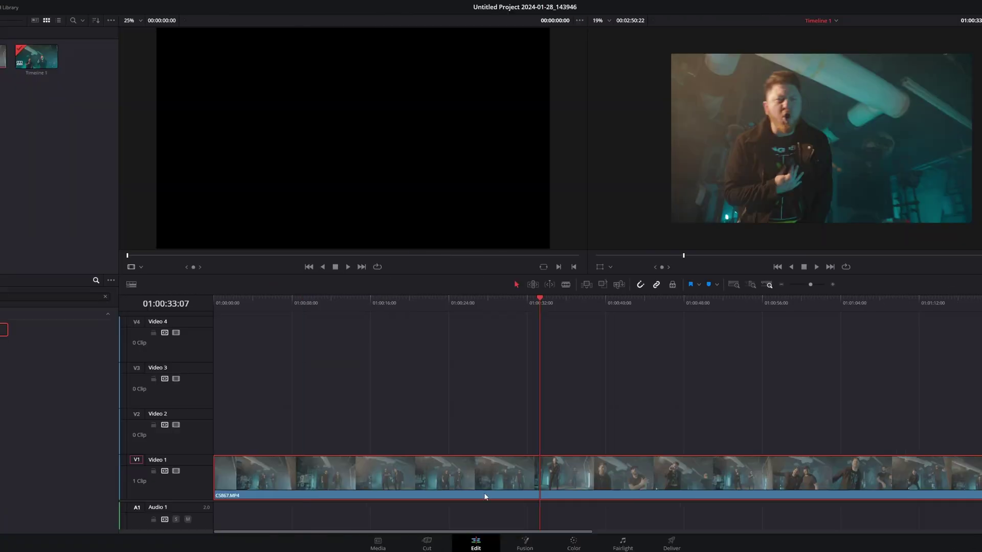
On the Color page, show timeline Output Sizing and preview top and bottom blanking
{"action": "left_click", "coordinate": [573, 546]}
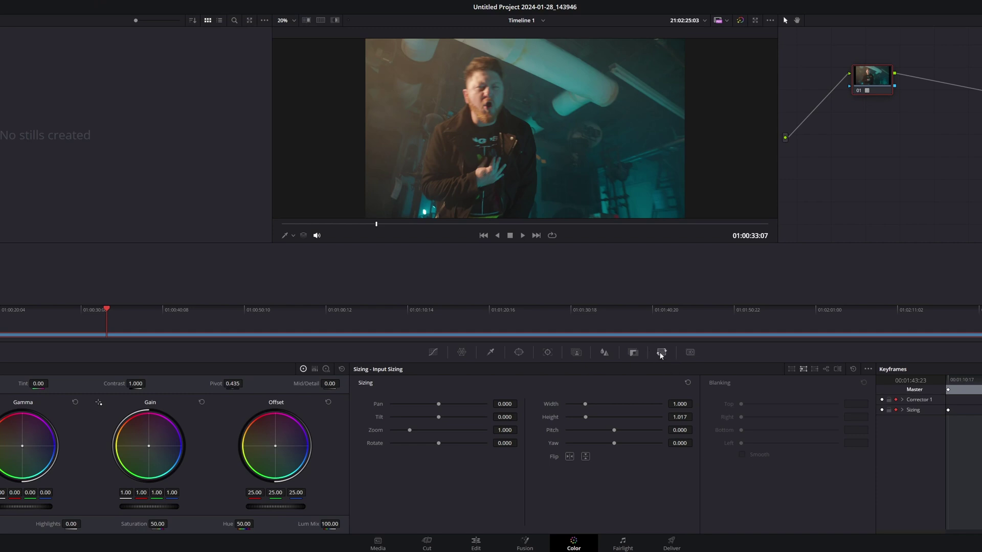
{"action": "left_click", "coordinate": [815, 369]}
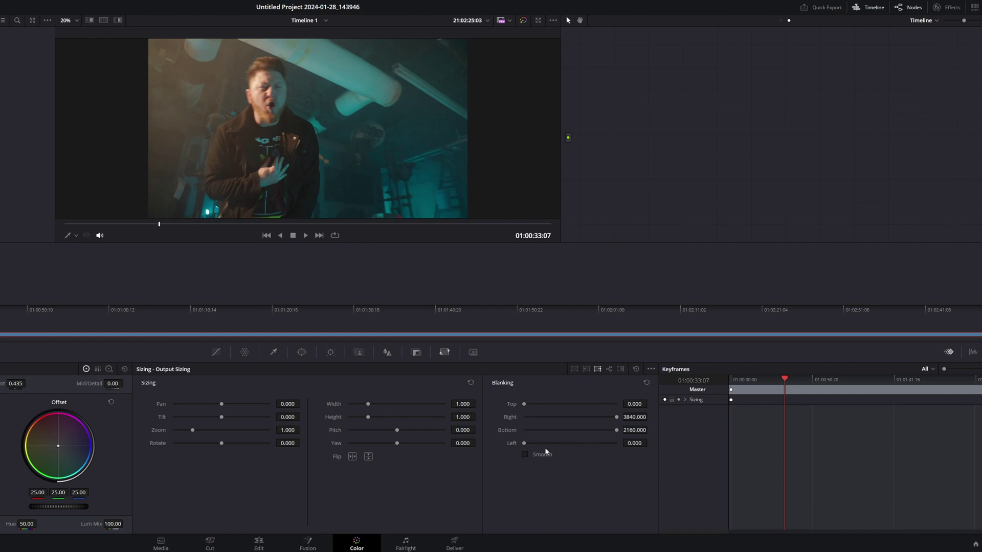
{"action": "mouse_move", "coordinate": [616, 430]}
{"action": "left_mouse_down"}
{"action": "mouse_move", "coordinate": [548, 431]}
{"action": "mouse_move", "coordinate": [621, 431]}
{"action": "left_mouse_up"}
{"action": "left_click_drag", "start_coordinate": [524, 403], "coordinate": [496, 404]}
{"action": "left_click", "coordinate": [926, 22]}
{"action": "left_click", "coordinate": [925, 33]}
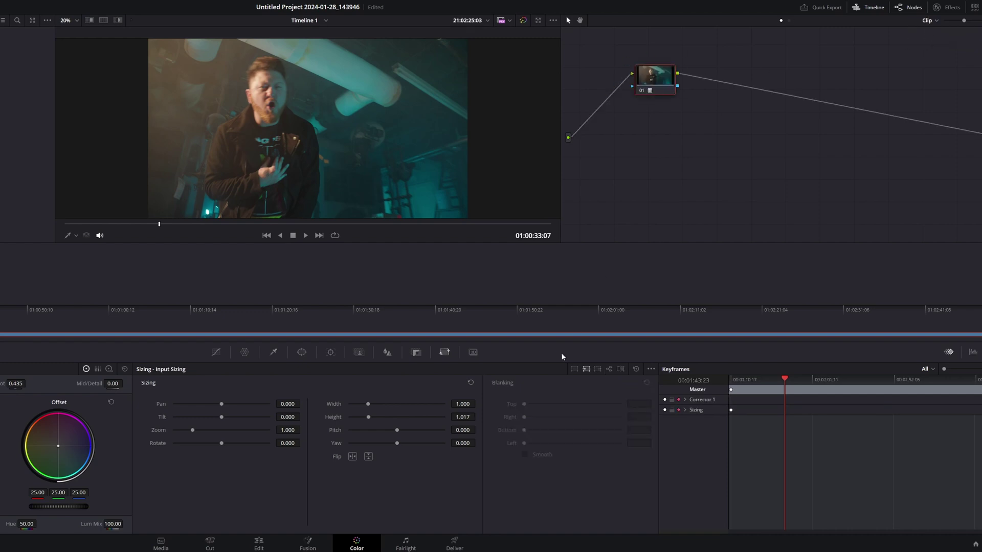
{"action": "left_click", "coordinate": [927, 20]}
{"action": "left_click", "coordinate": [935, 42]}
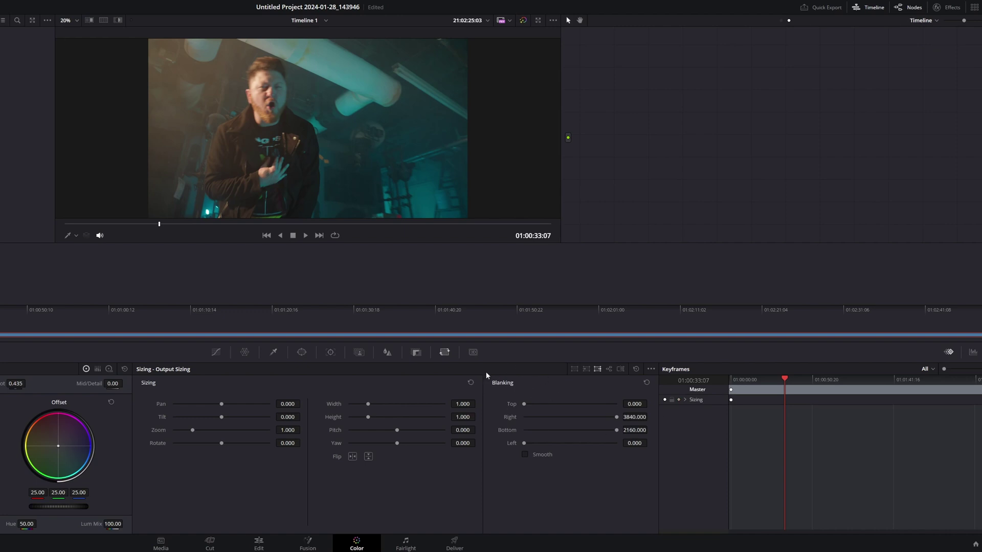
Set Blanking Top to 266 and Bottom to 1922, then return to the Edit page
{"action": "left_click", "coordinate": [635, 404]}
{"action": "type", "text": "266"}
{"action": "key", "text": "Return"}
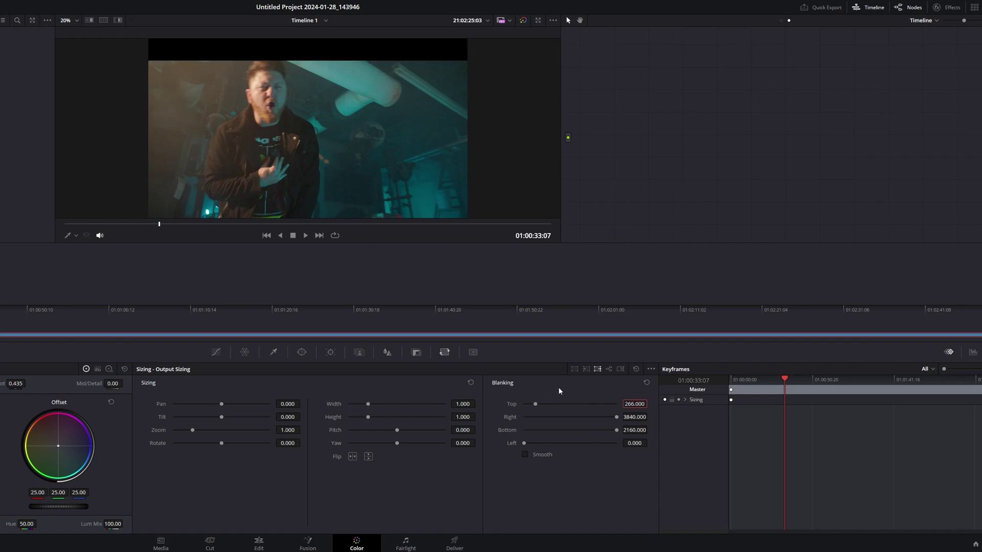
{"action": "left_click", "coordinate": [632, 430]}
{"action": "type", "text": "1922"}
{"action": "key", "text": "Return"}
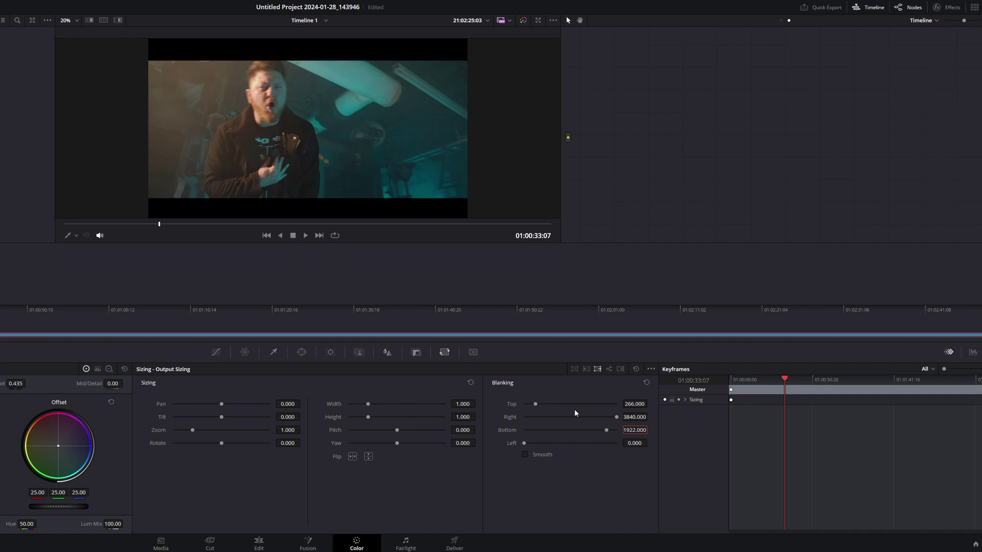
{"action": "key", "text": "shift+4"}
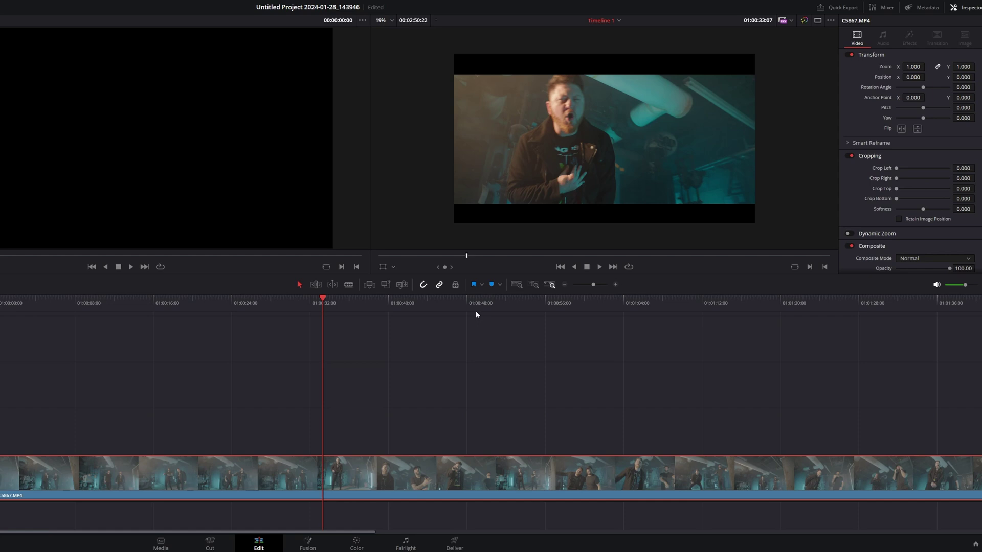
Scrub the clip's Transform Position Y to about 195 to reframe the singer
{"action": "left_click_drag", "start_coordinate": [962, 76], "coordinate": [918, 77]}
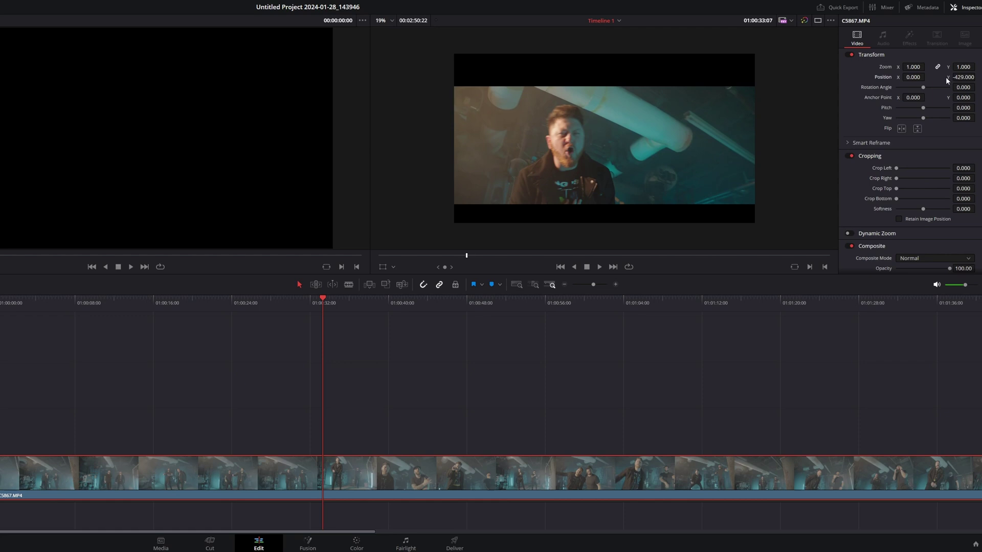
{"action": "left_click_drag", "start_coordinate": [963, 77], "coordinate": [977, 77]}
{"action": "left_click_drag", "start_coordinate": [963, 76], "coordinate": [896, 77]}
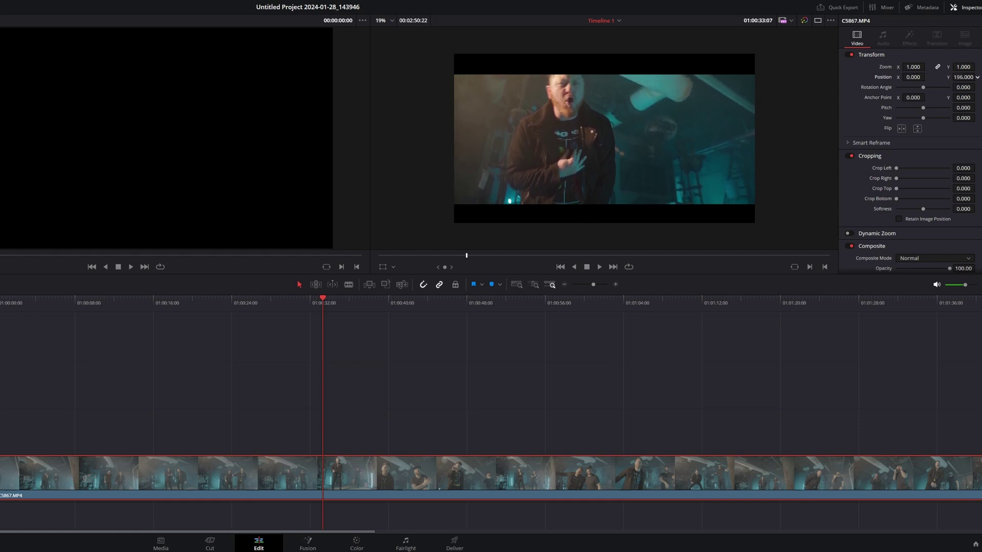